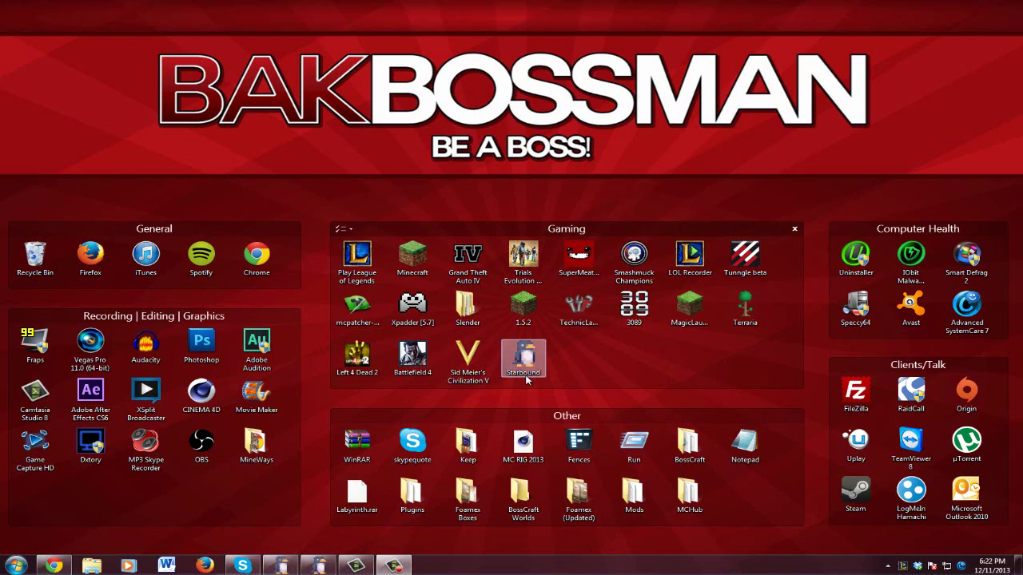
- Open the download-hamachi.net page offering Hamachi 2.1.0 from the search results, then minimize Chrome
{"action": "left_click", "coordinate": [46, 565]}
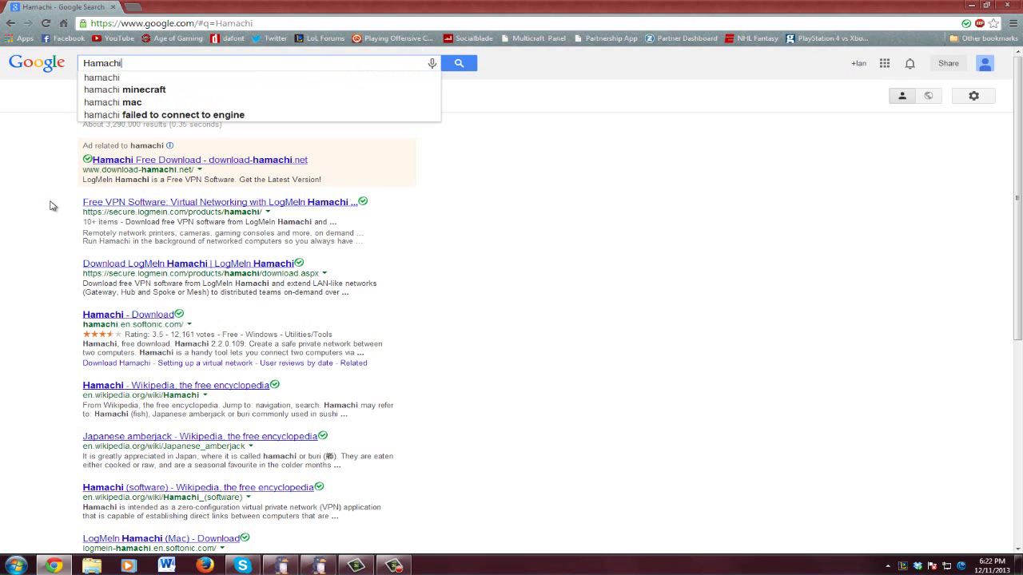
{"action": "left_click", "coordinate": [201, 163]}
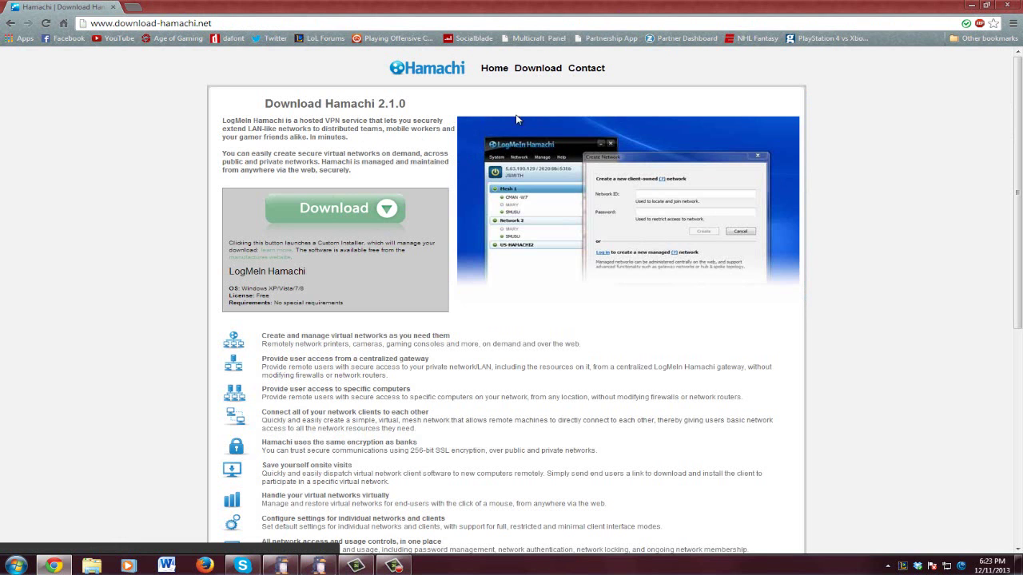
{"action": "left_click", "coordinate": [968, 7]}
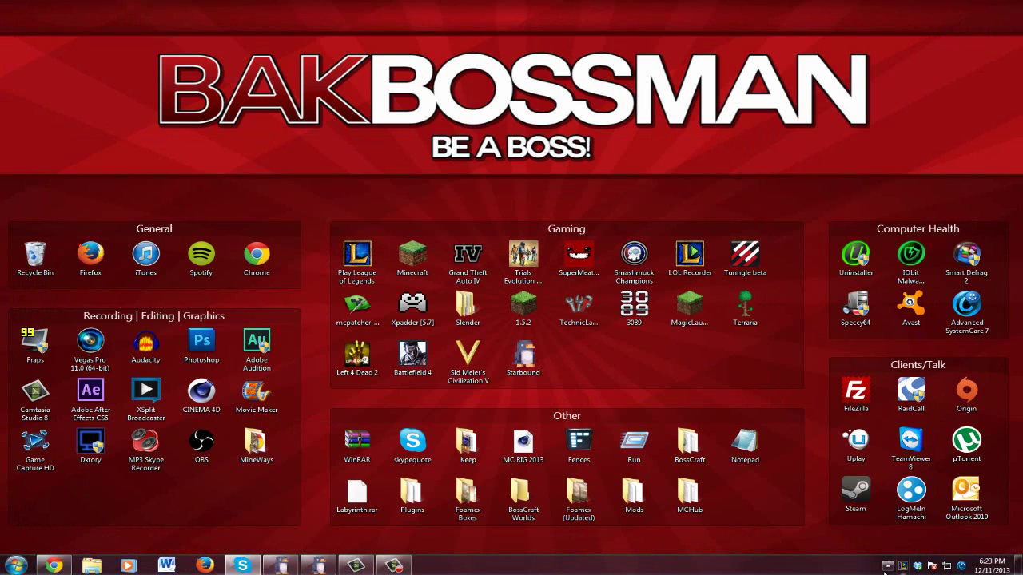
- Launch LogMeIn Hamachi, center its window, and glance at the BAKBossman network's options
{"action": "double_click", "coordinate": [923, 495]}
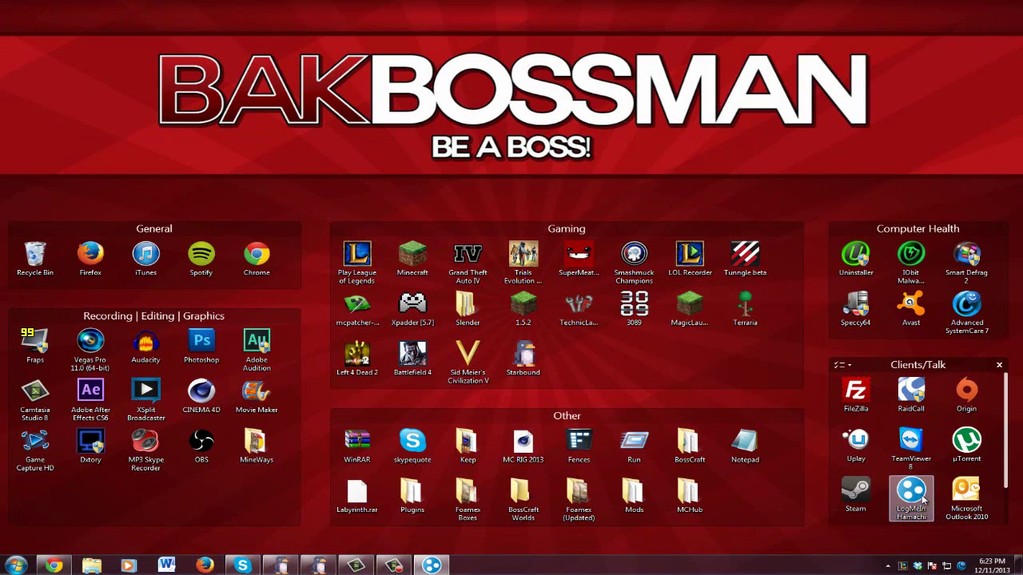
{"action": "left_click_drag", "start_coordinate": [834, 191], "coordinate": [583, 201]}
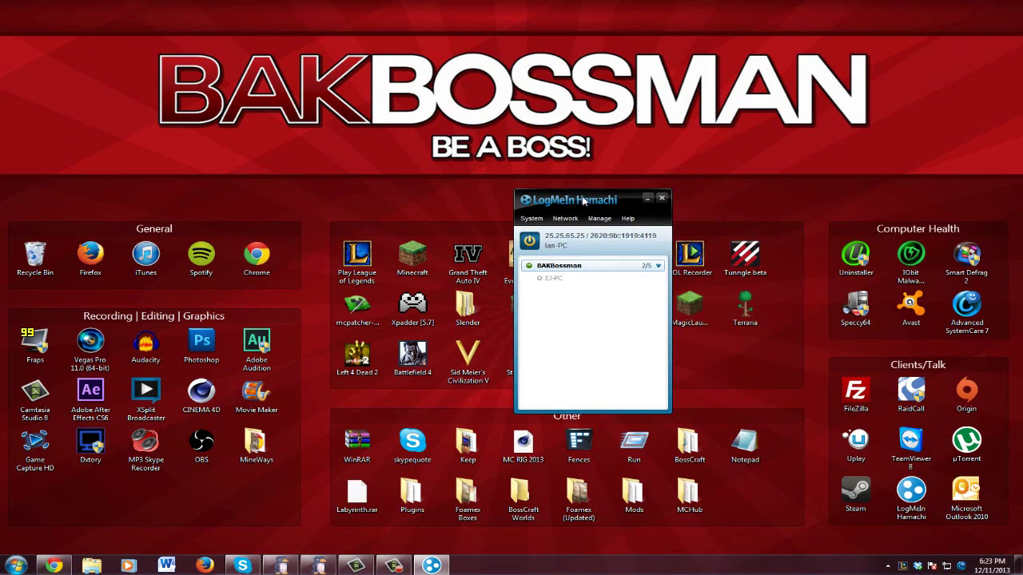
{"action": "right_click", "coordinate": [574, 274]}
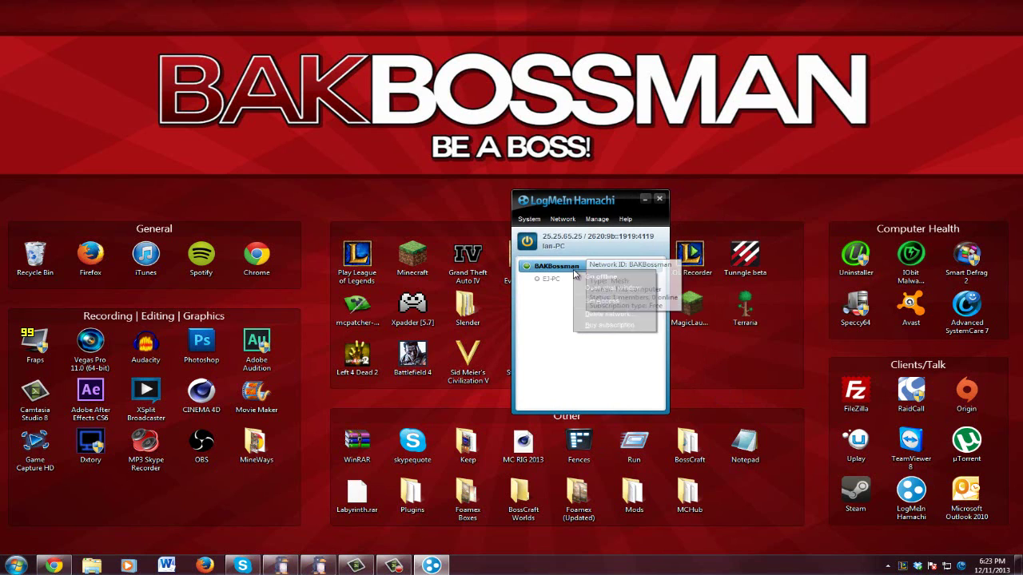
{"action": "left_click", "coordinate": [553, 326]}
- Begin a new network with ID Starbound and enter and confirm its password
{"action": "left_click", "coordinate": [562, 222]}
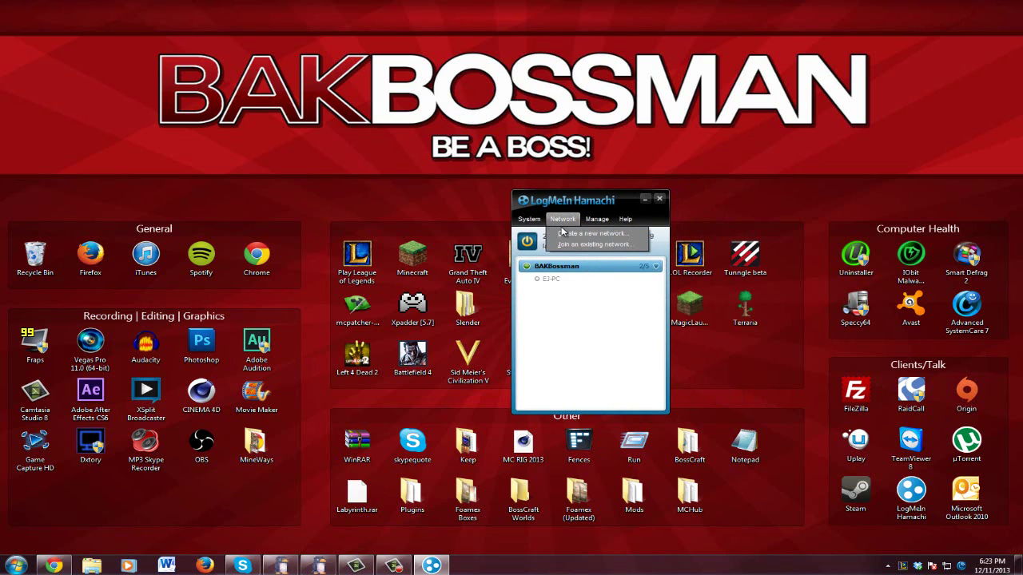
{"action": "left_click", "coordinate": [591, 233]}
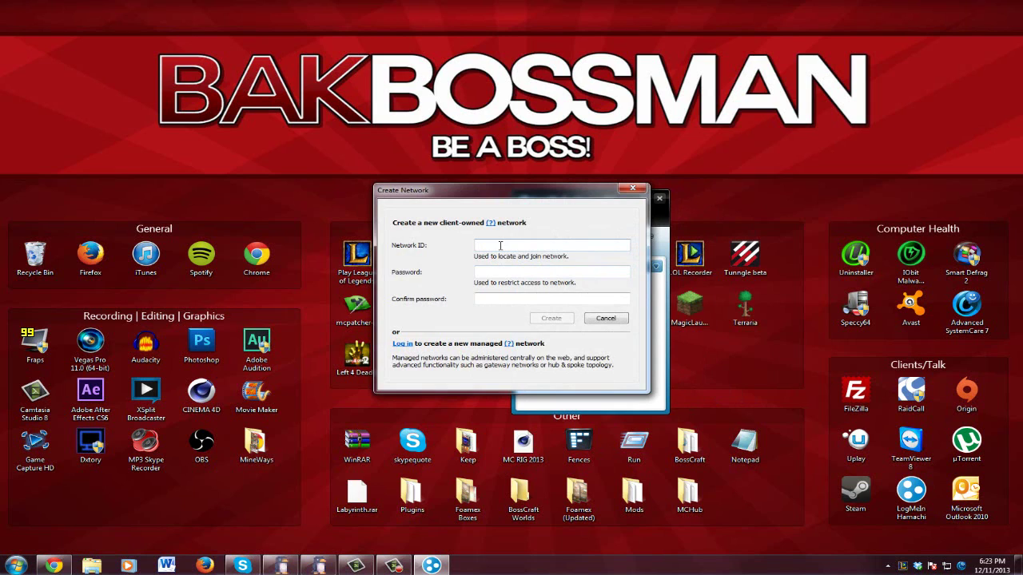
{"action": "type", "text": "Starbound"}
{"action": "left_click", "coordinate": [495, 269]}
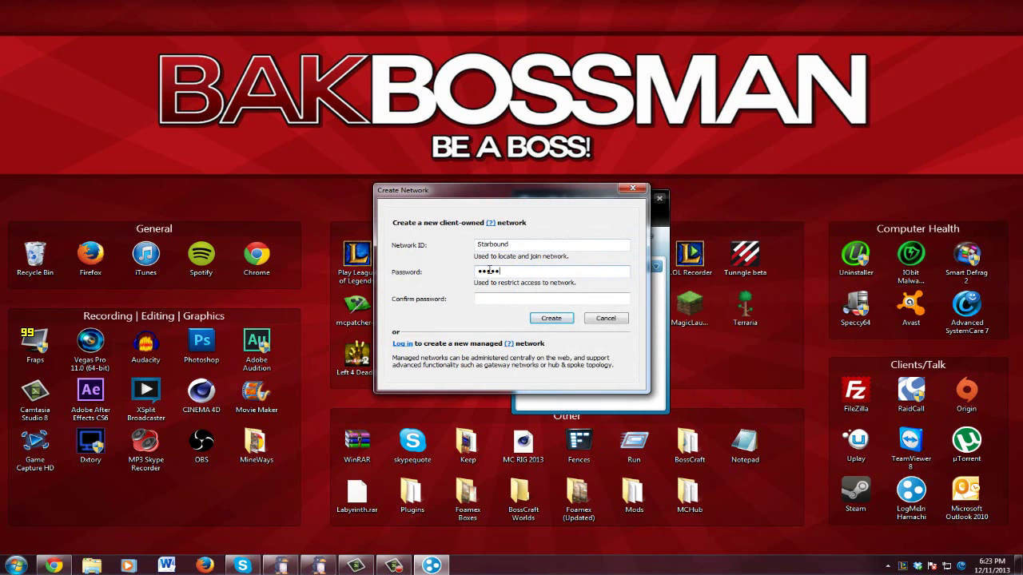
{"action": "left_click", "coordinate": [491, 297]}
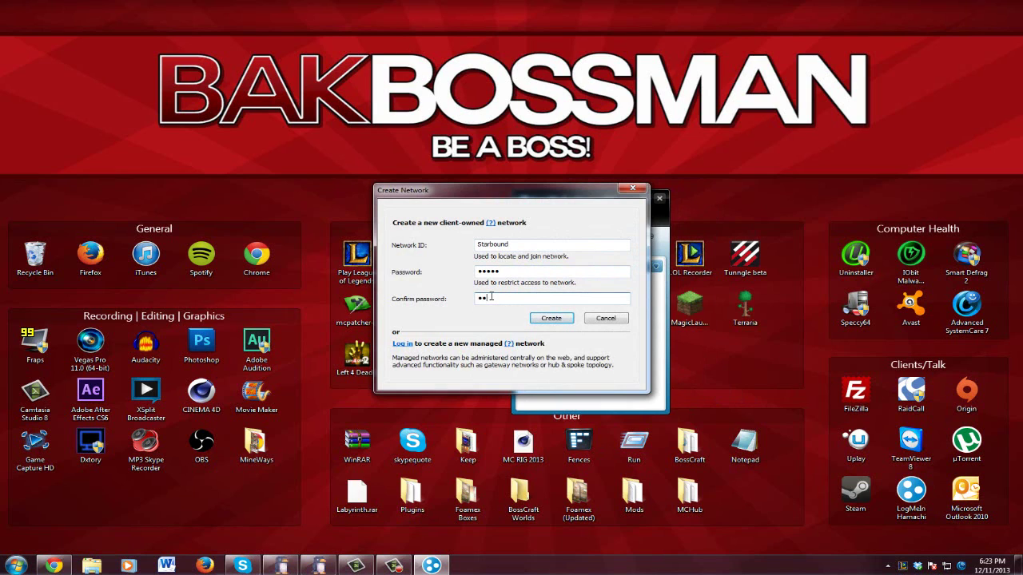
{"action": "type", "text": "•••••"}
- Change the taken network ID to Starbound1234569 and create the network
{"action": "left_click", "coordinate": [548, 321]}
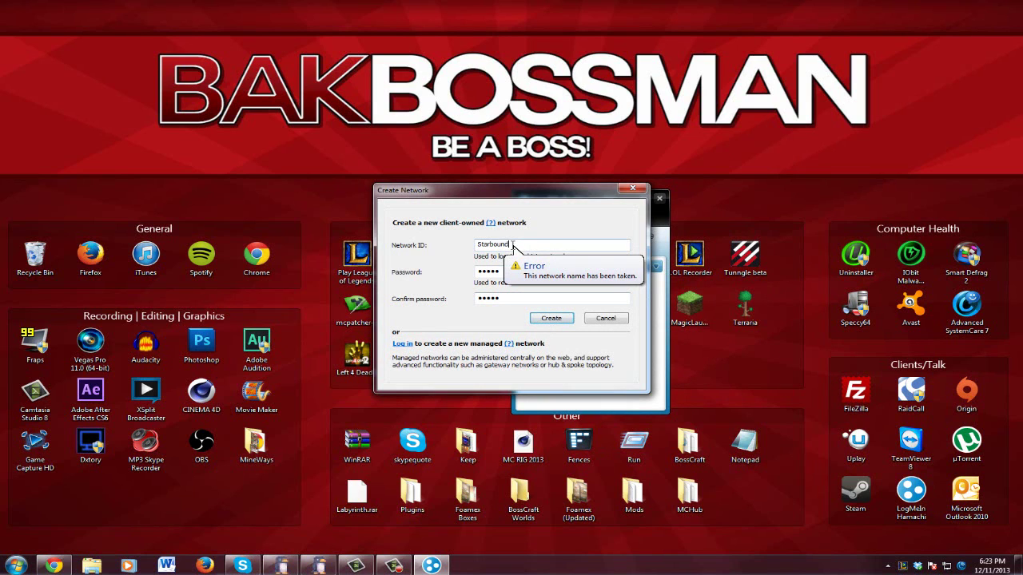
{"action": "type", "text": "23456"}
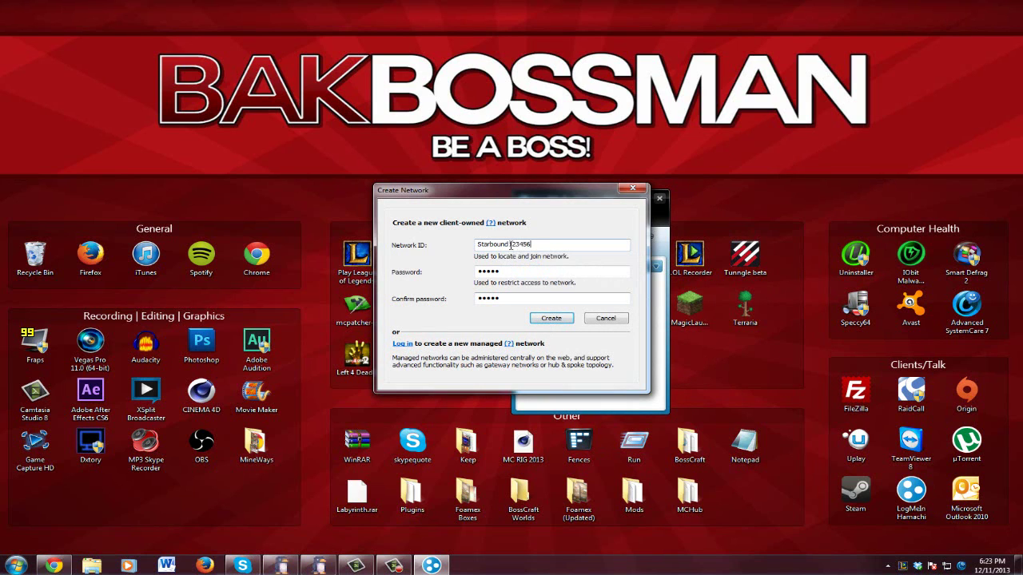
{"action": "type", "text": "9"}
{"action": "left_click", "coordinate": [552, 319]}
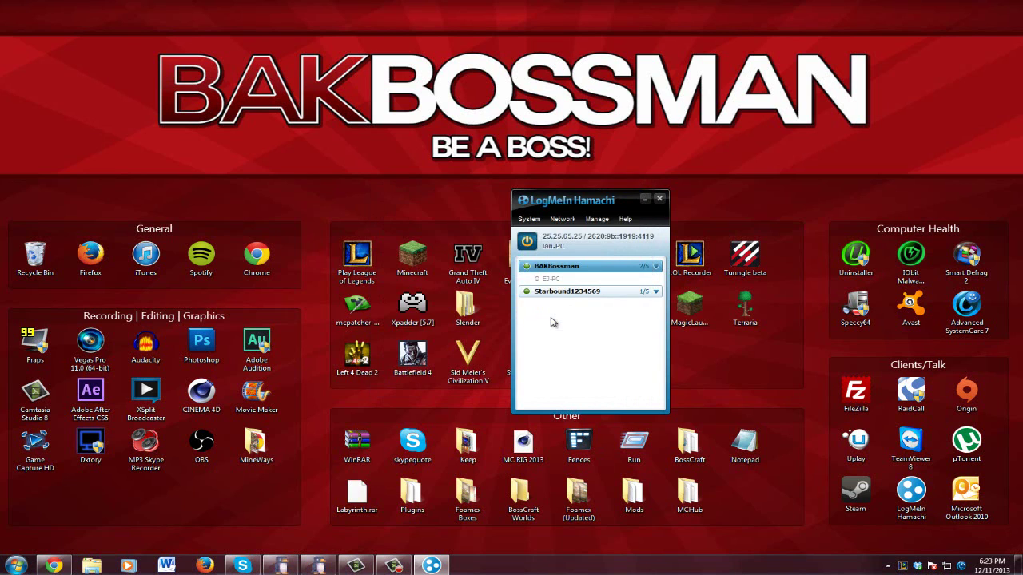
{"action": "mouse_move", "coordinate": [572, 294]}
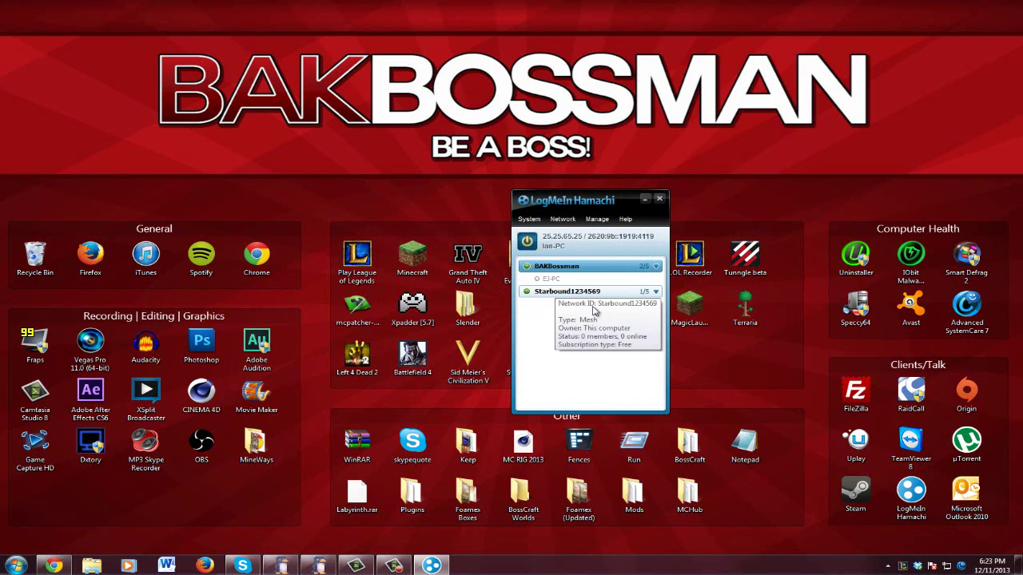
{"action": "left_click_drag", "start_coordinate": [624, 195], "coordinate": [749, 156]}
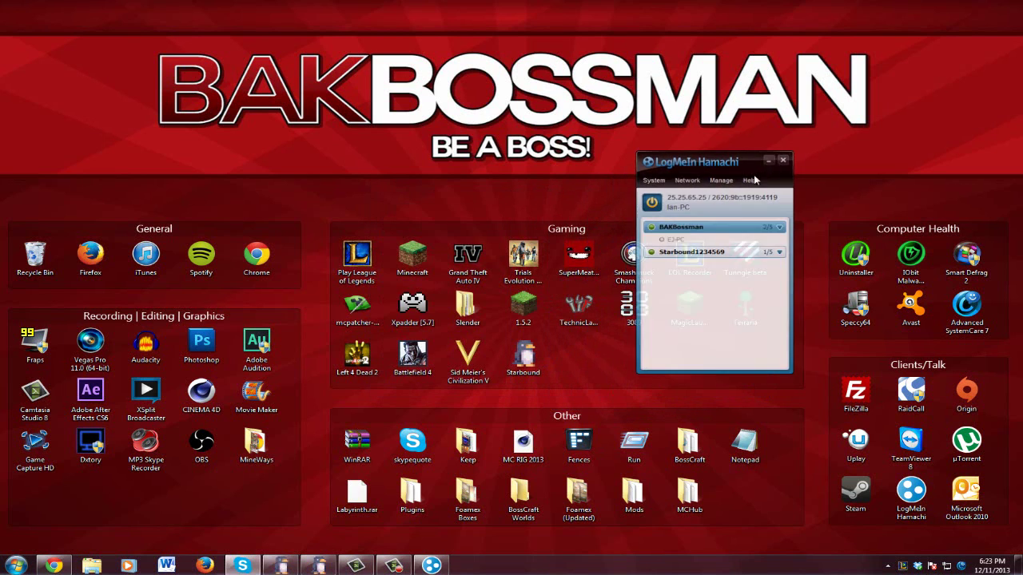
- Restore the Starbound Launcher and start the Starbound server console
{"action": "left_click", "coordinate": [294, 566]}
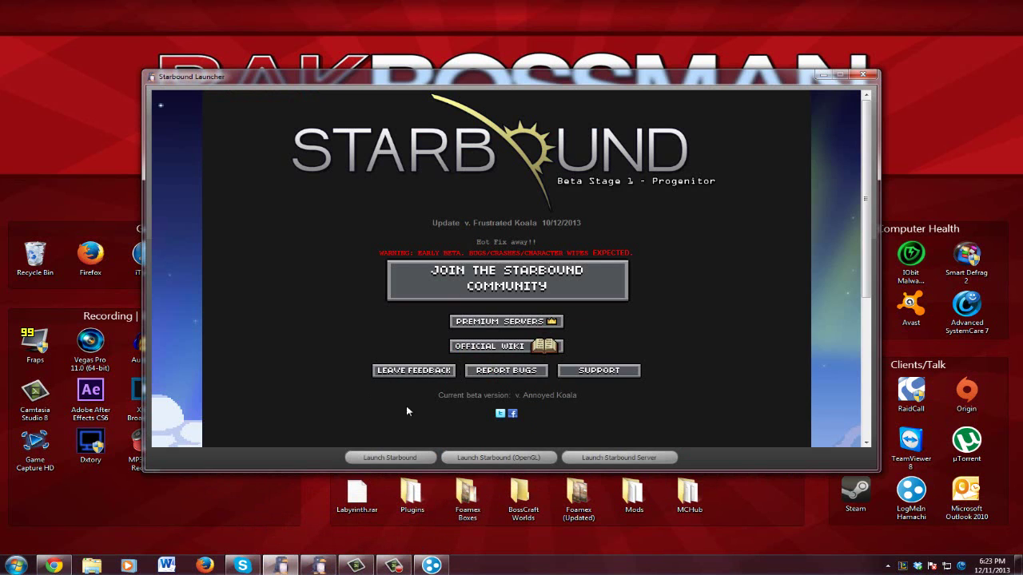
{"action": "left_click", "coordinate": [607, 459]}
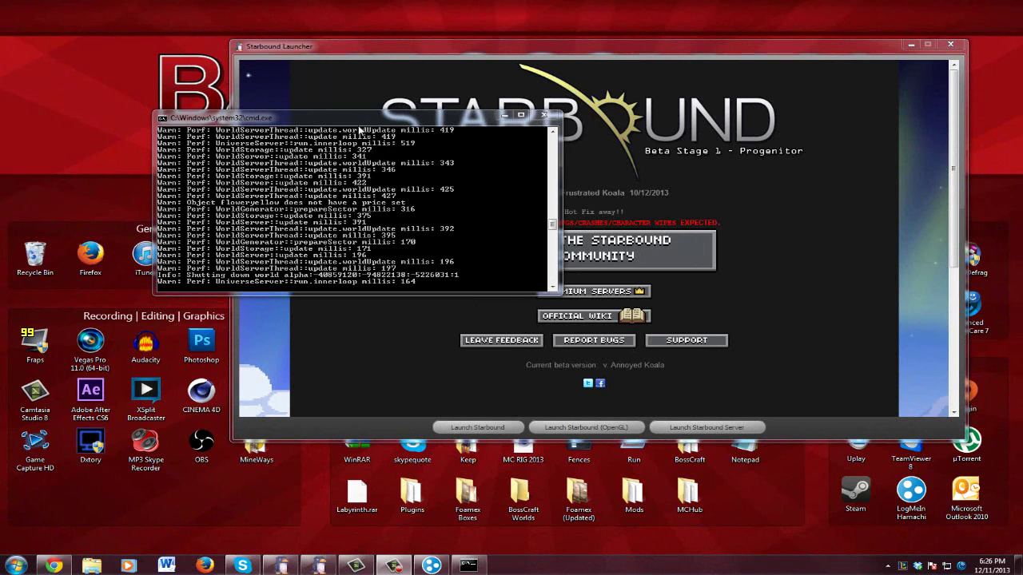
- Shift the server console right, then minimize it and the Starbound Launcher
{"action": "left_click_drag", "start_coordinate": [388, 120], "coordinate": [455, 118]}
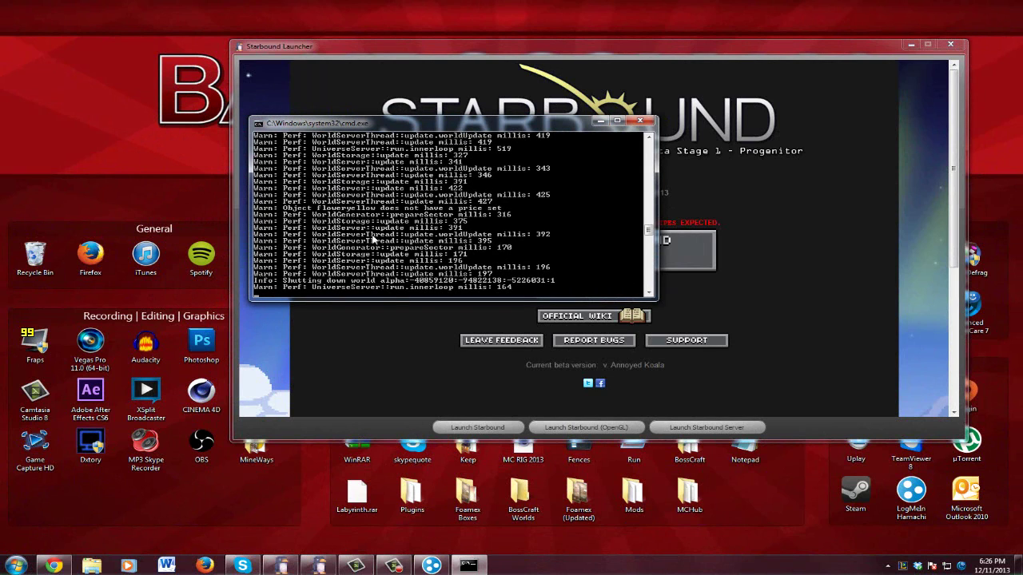
{"action": "left_click_drag", "start_coordinate": [426, 127], "coordinate": [456, 117]}
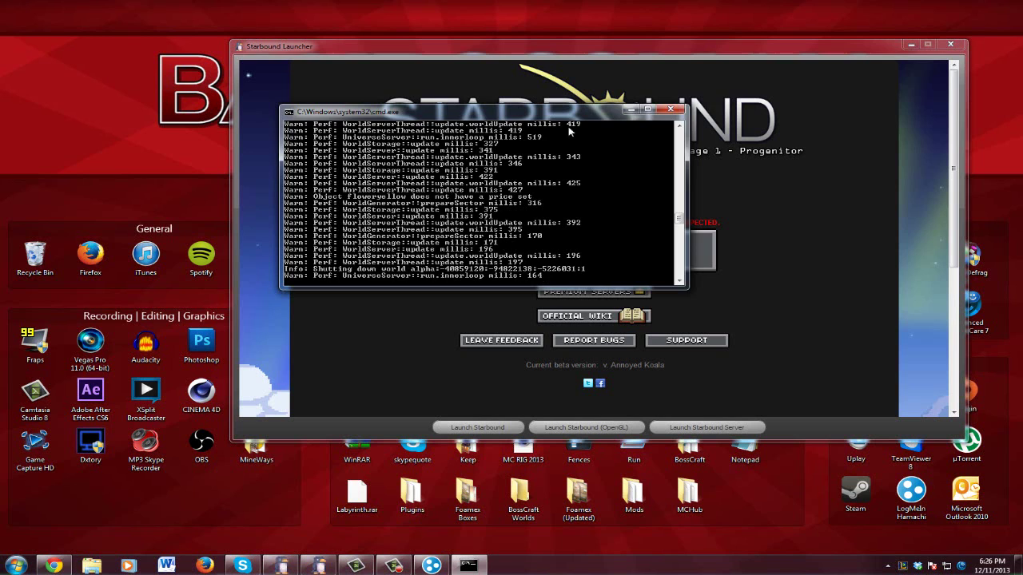
{"action": "left_click_drag", "start_coordinate": [596, 111], "coordinate": [632, 116]}
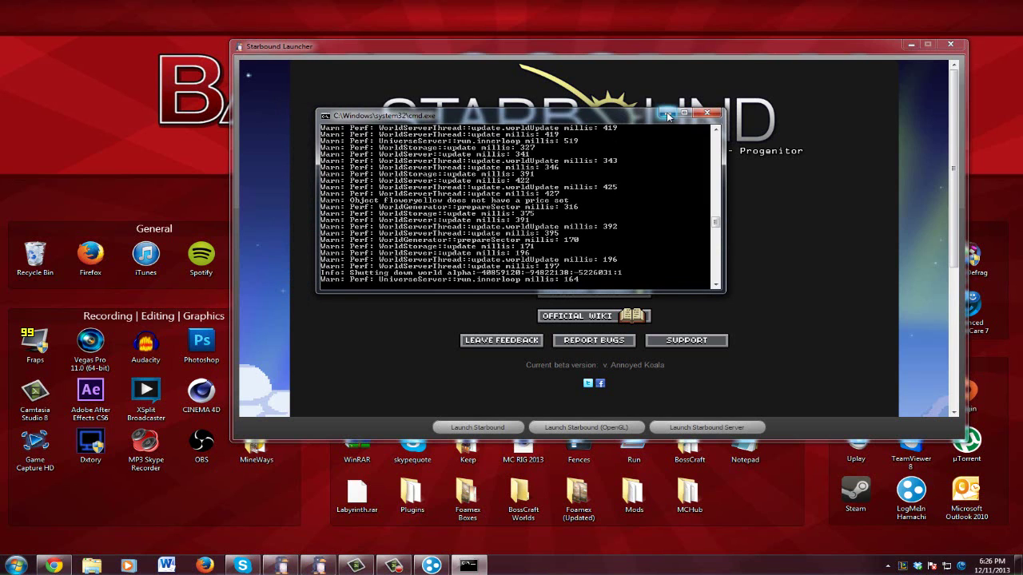
{"action": "left_click", "coordinate": [666, 115]}
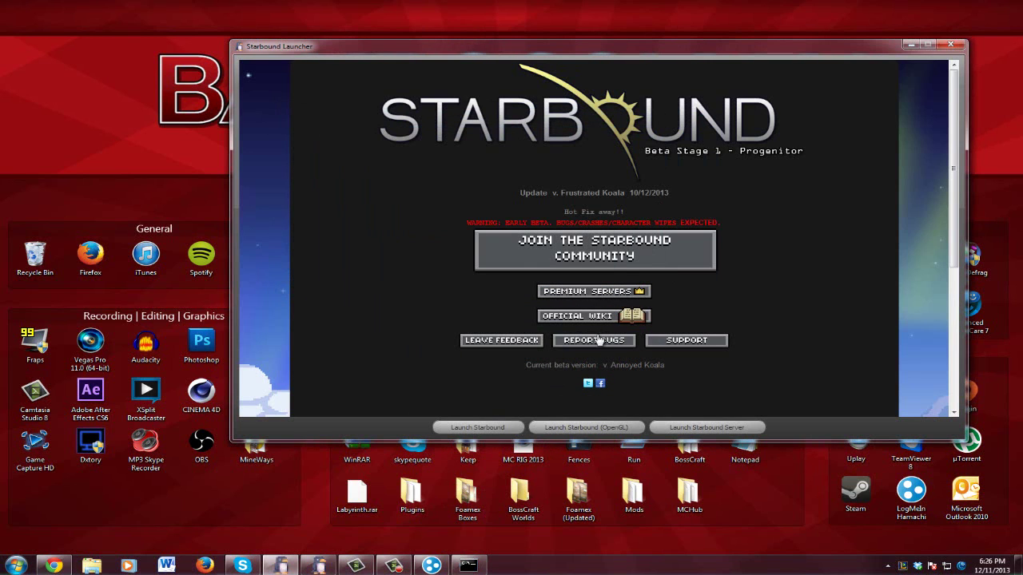
{"action": "left_click", "coordinate": [911, 46]}
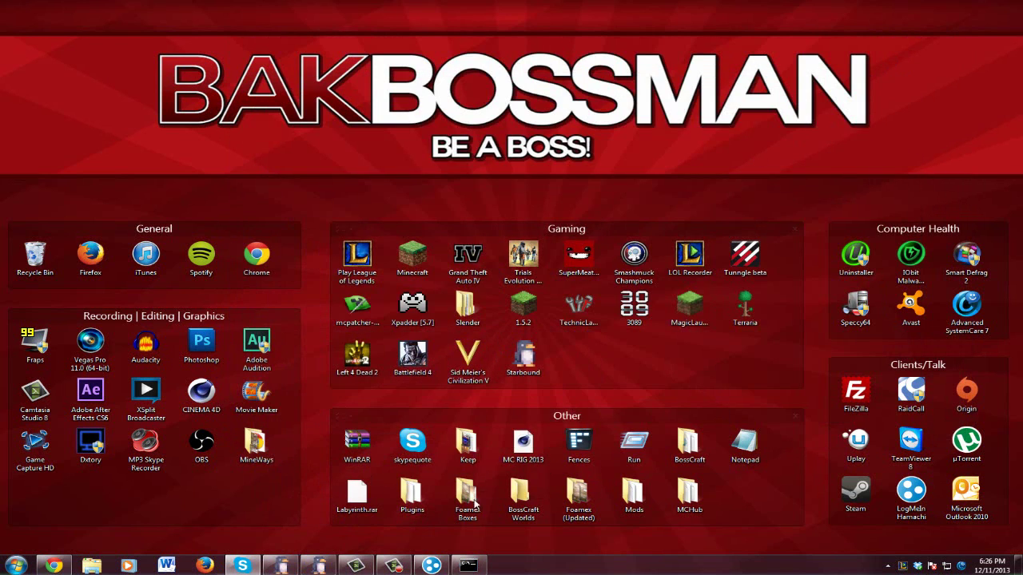
- Restore Hamachi and twice view, then dismiss, the BAKBossman network's context menu
{"action": "left_click", "coordinate": [441, 567]}
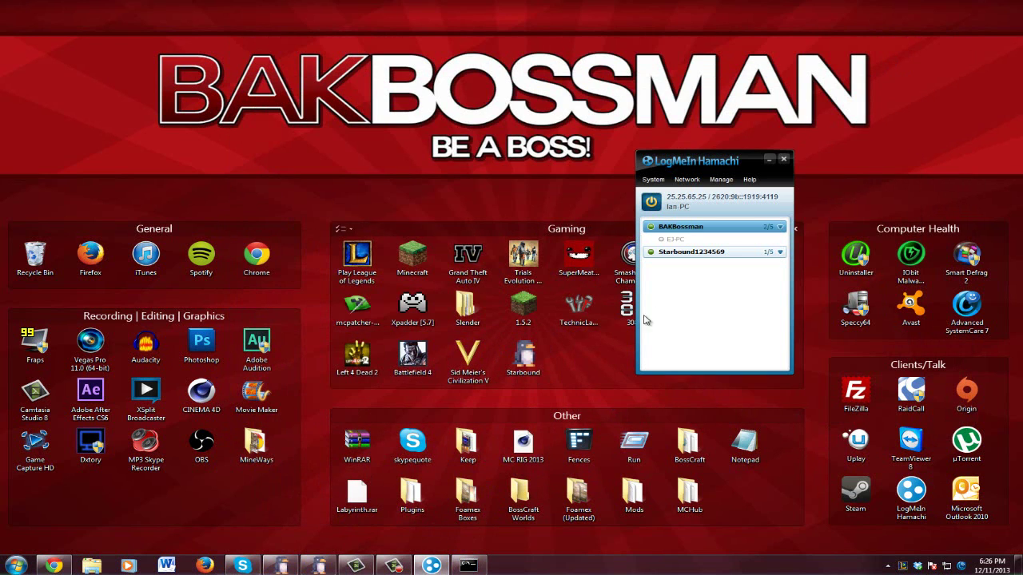
{"action": "right_click", "coordinate": [676, 231]}
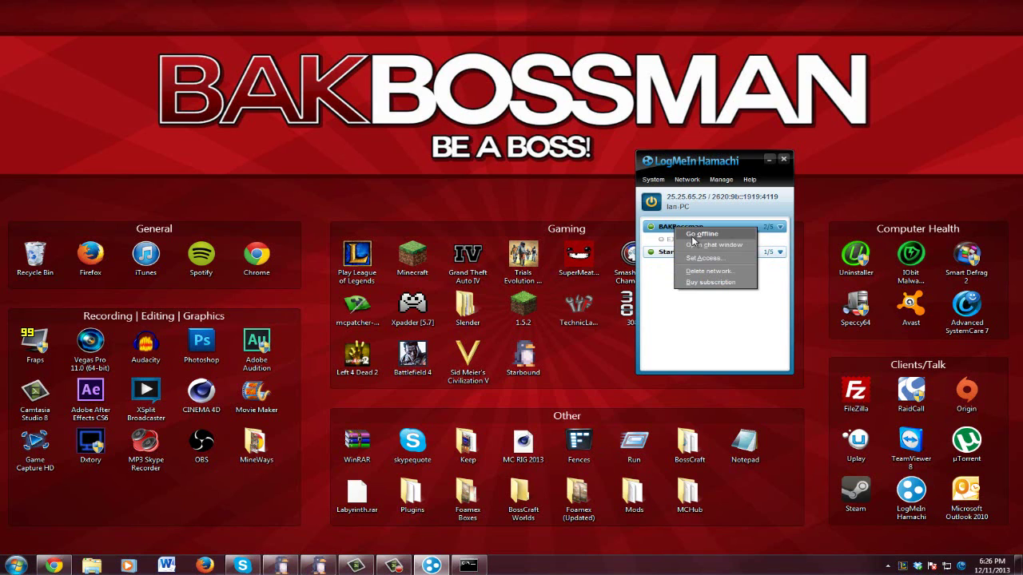
{"action": "left_click", "coordinate": [695, 316]}
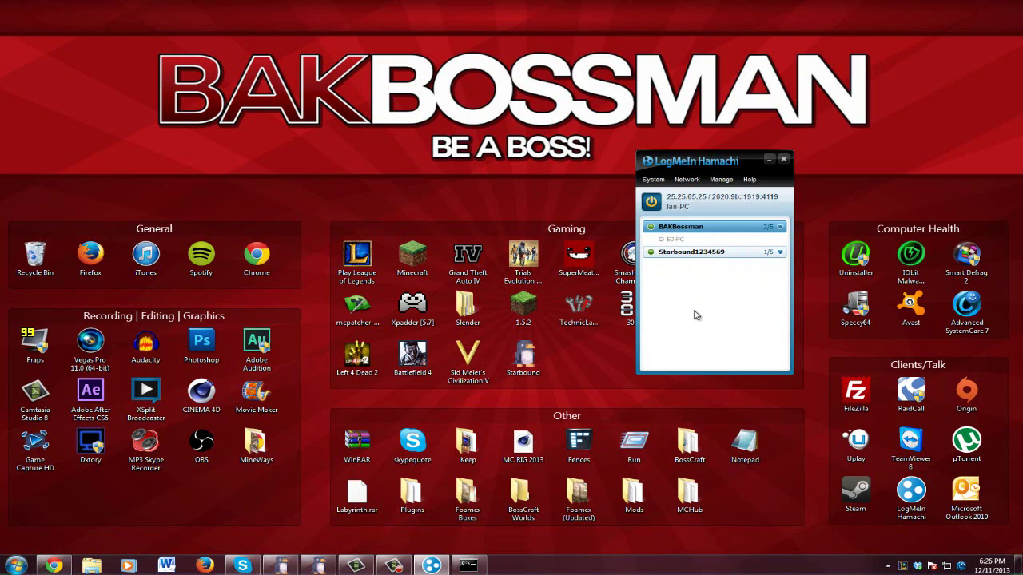
{"action": "right_click", "coordinate": [717, 228]}
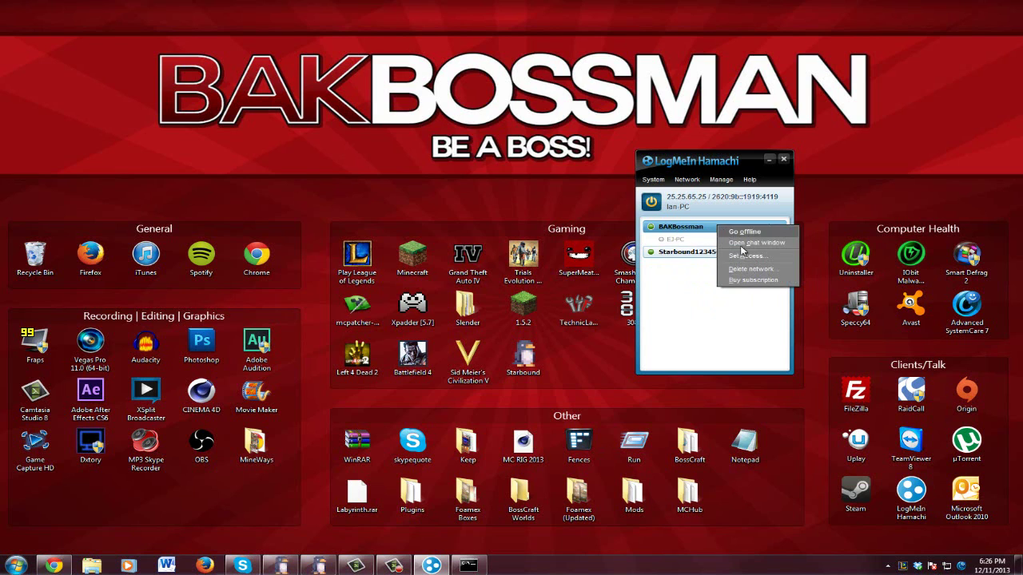
{"action": "left_click", "coordinate": [697, 285]}
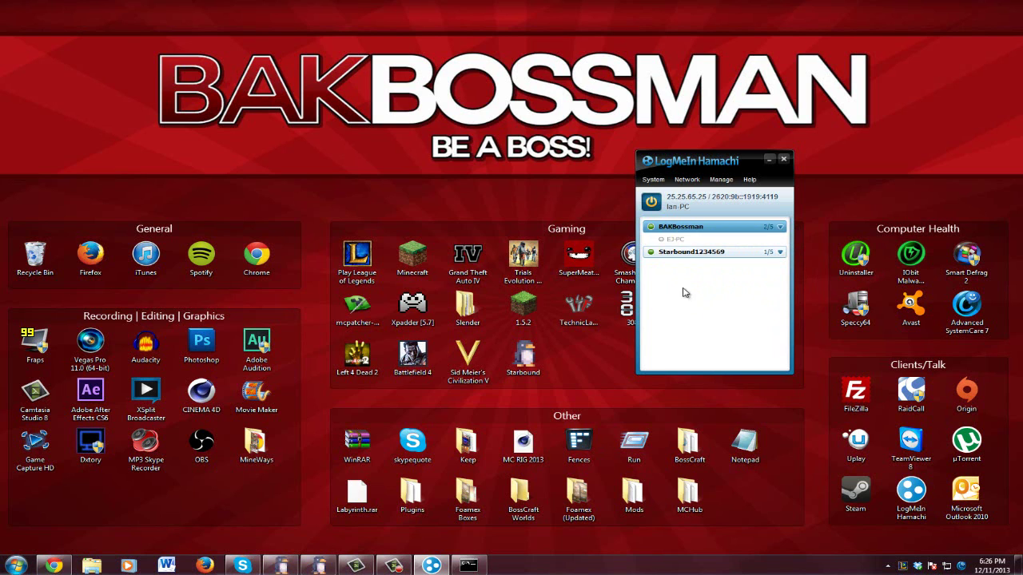
- Minimize Hamachi and open Command Prompt by searching cmd in the Start menu
{"action": "left_click", "coordinate": [770, 162]}
{"action": "left_click", "coordinate": [15, 566]}
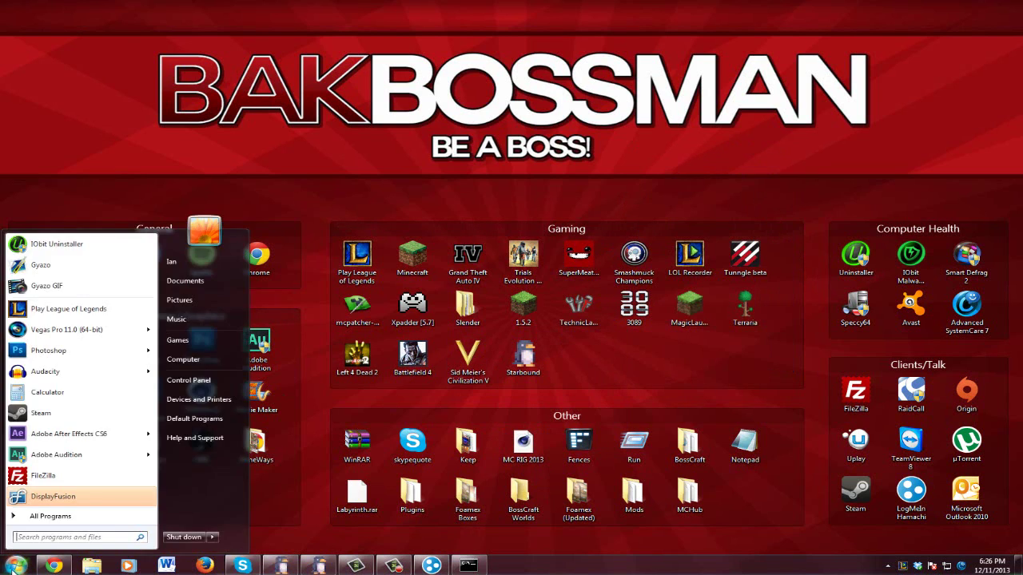
{"action": "left_click", "coordinate": [42, 537]}
{"action": "type", "text": "cmd"}
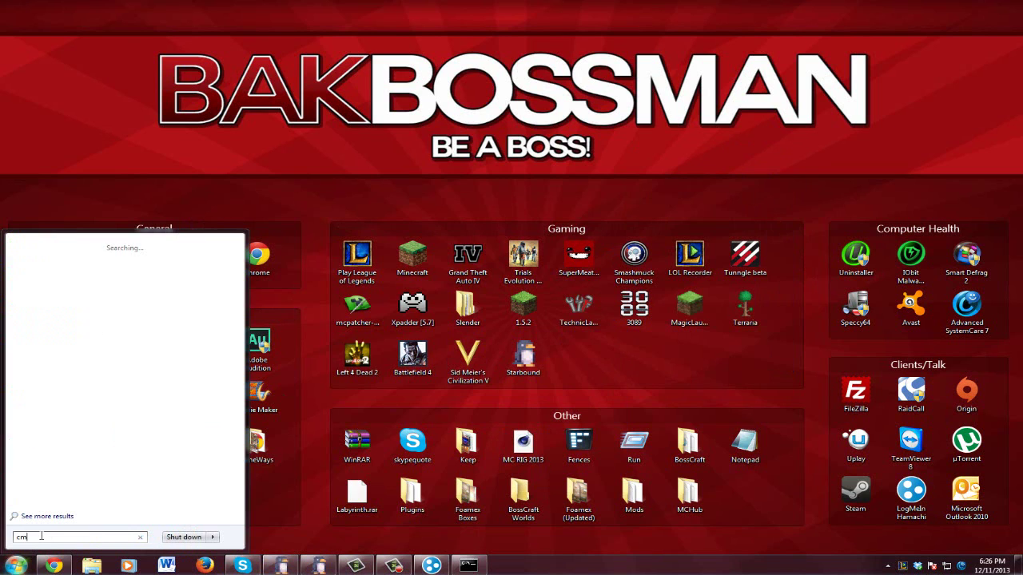
{"action": "left_click", "coordinate": [40, 261]}
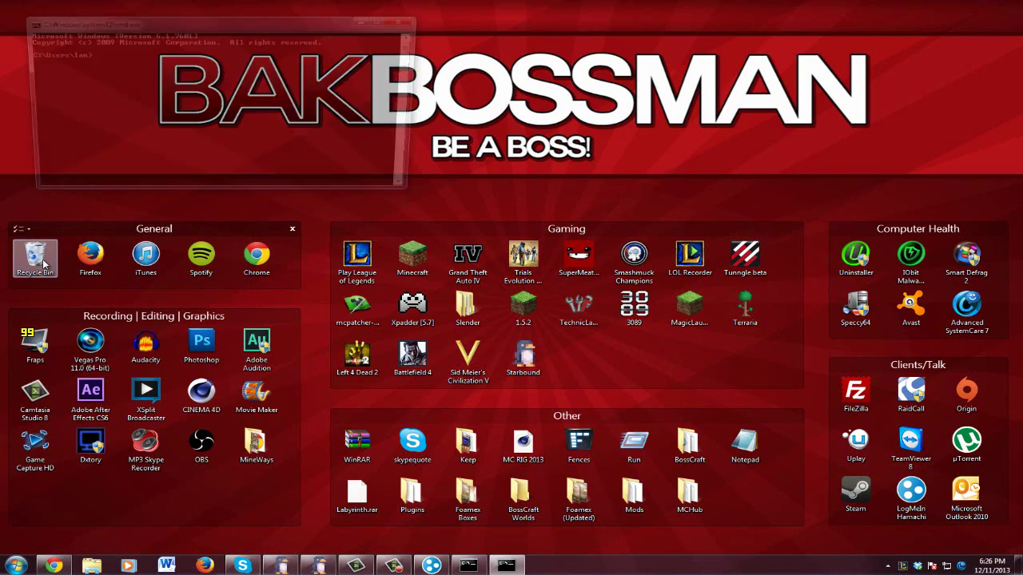
{"action": "left_click_drag", "start_coordinate": [203, 23], "coordinate": [406, 71]}
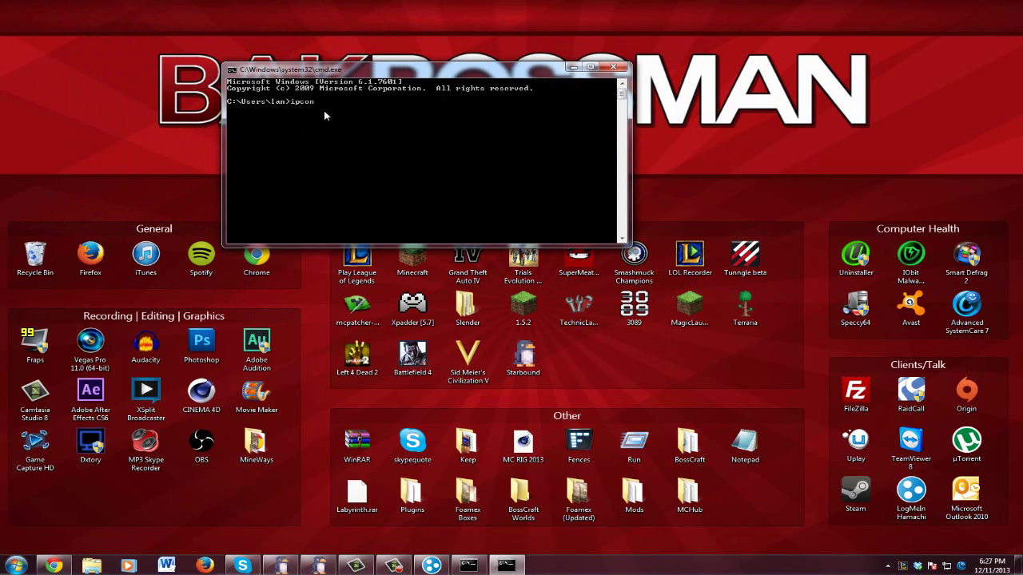
- Run ipconfig, locate the Hamachi adapter's IPv4 address 25.25.65.25, and close the prompt
{"action": "type", "text": "ipconfig"}
{"action": "key", "text": "Return"}
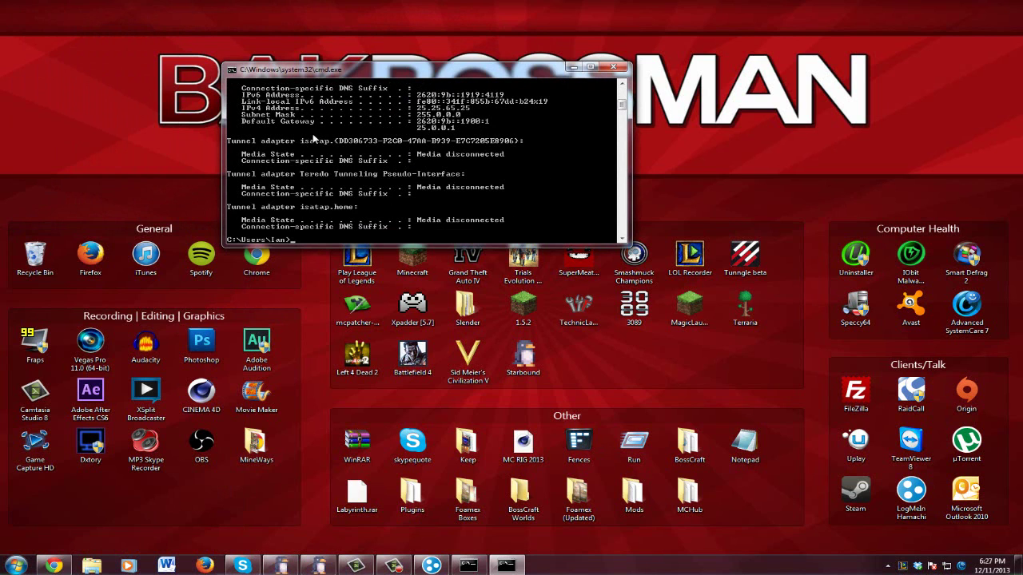
{"action": "scroll", "coordinate": [346, 195], "scroll_direction": "up", "scroll_amount": 6}
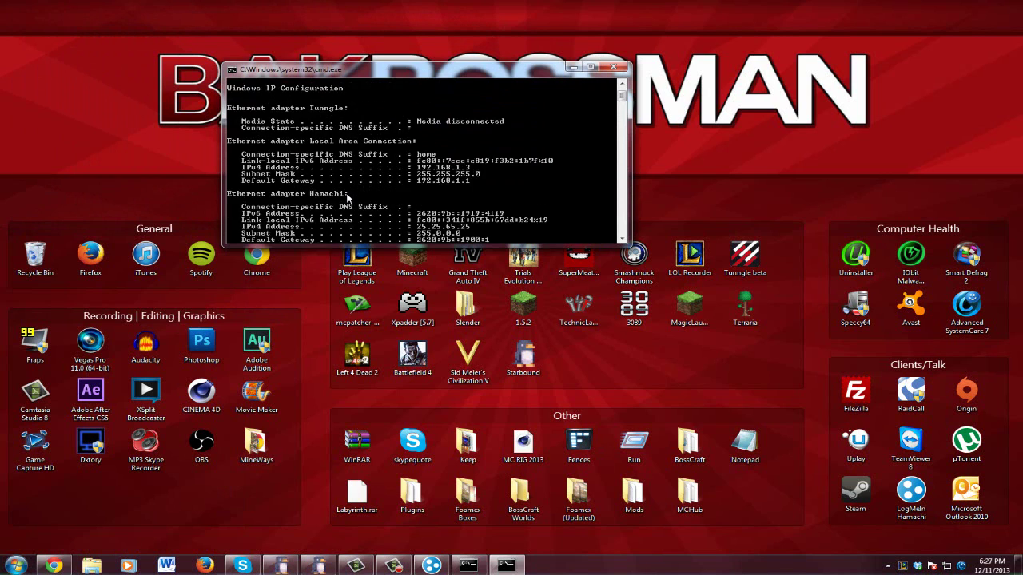
{"action": "scroll", "coordinate": [346, 195], "scroll_direction": "down", "scroll_amount": 4}
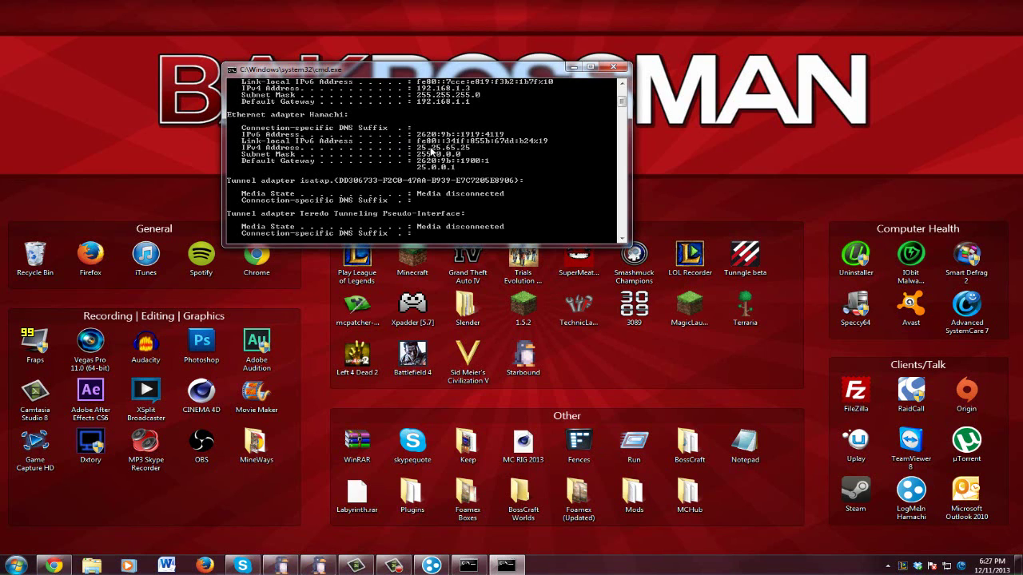
{"action": "left_click", "coordinate": [612, 67]}
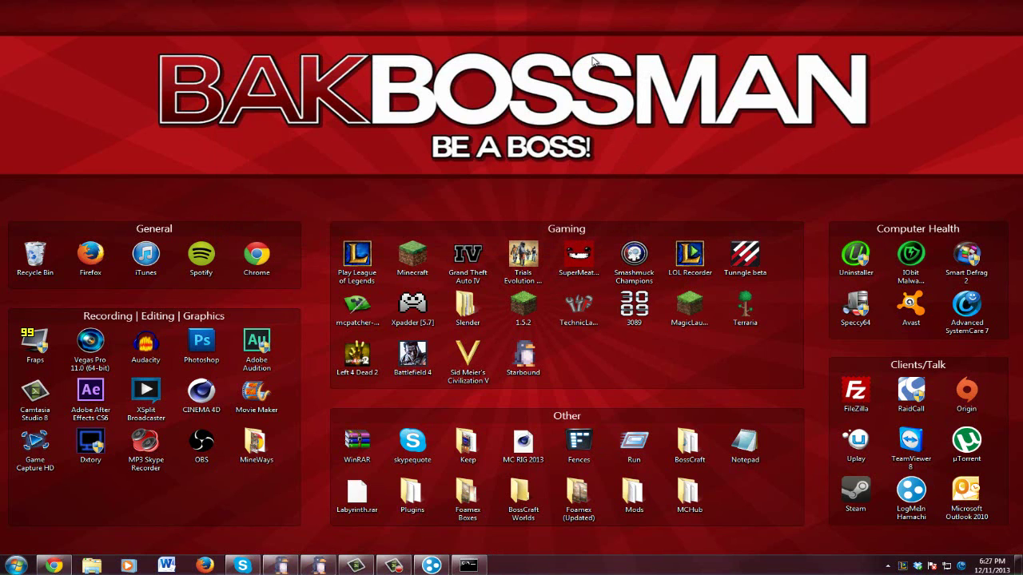
- Restore Starbound, create the Human character Hopell, and select it for multiplayer
{"action": "left_click", "coordinate": [315, 567]}
{"action": "left_click_drag", "start_coordinate": [309, 142], "coordinate": [376, 105]}
{"action": "left_click", "coordinate": [209, 343]}
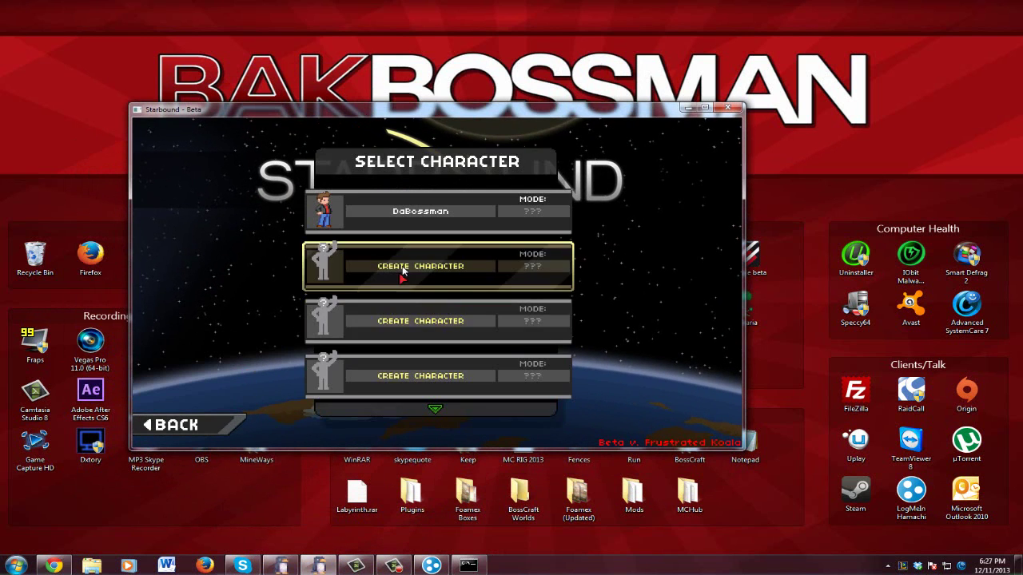
{"action": "left_click", "coordinate": [402, 272]}
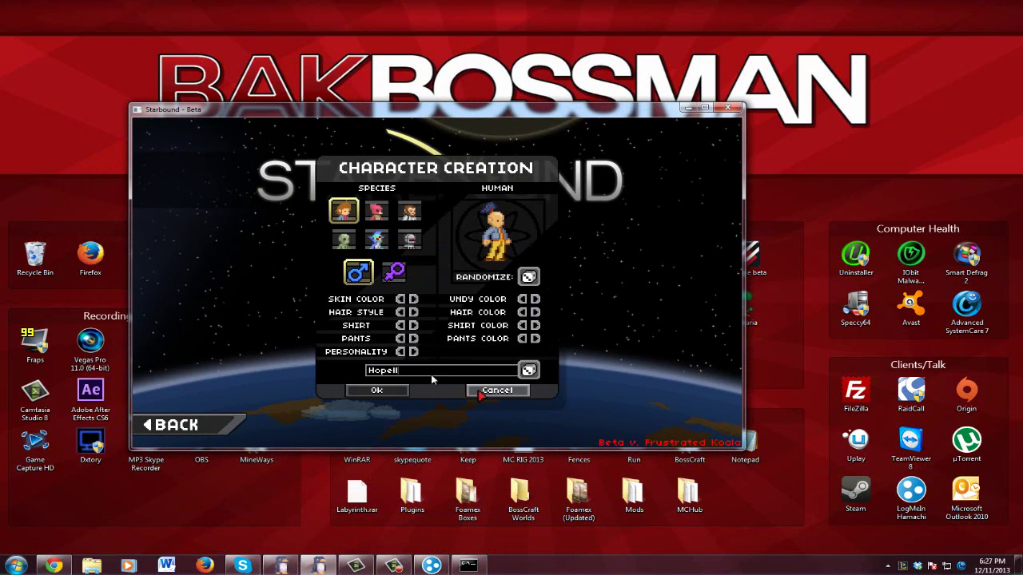
{"action": "left_click", "coordinate": [376, 390]}
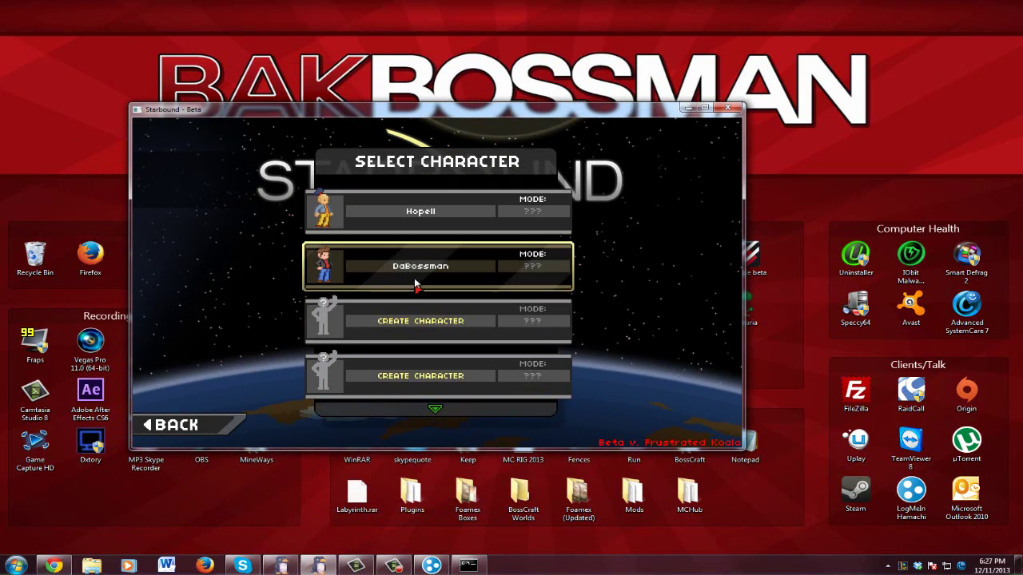
{"action": "left_click", "coordinate": [421, 230]}
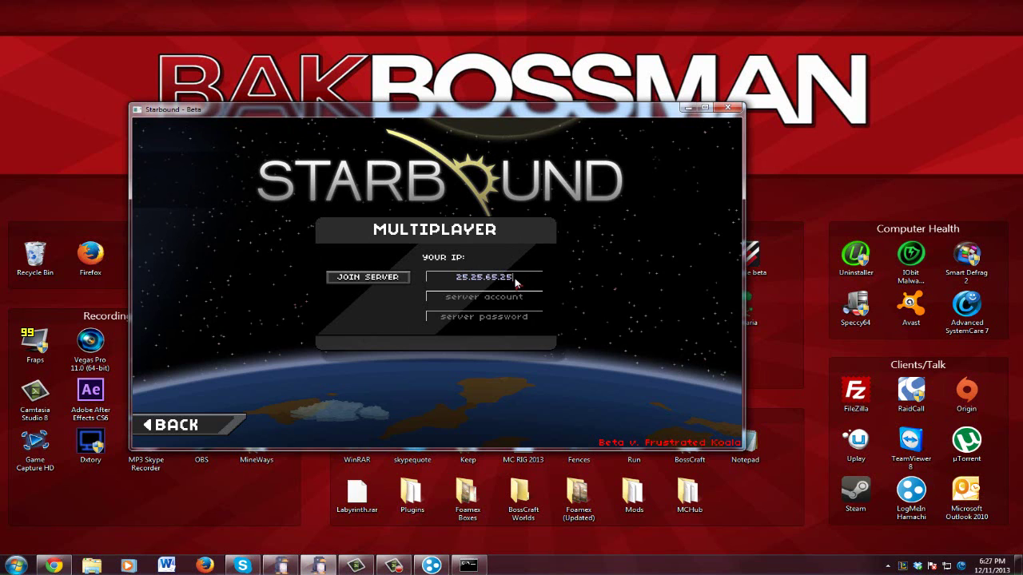
- Join the 25.25.65.25 server as Hopell, accept the opening quest, and walk right and left
{"action": "left_click", "coordinate": [462, 566]}
{"action": "left_click", "coordinate": [462, 566]}
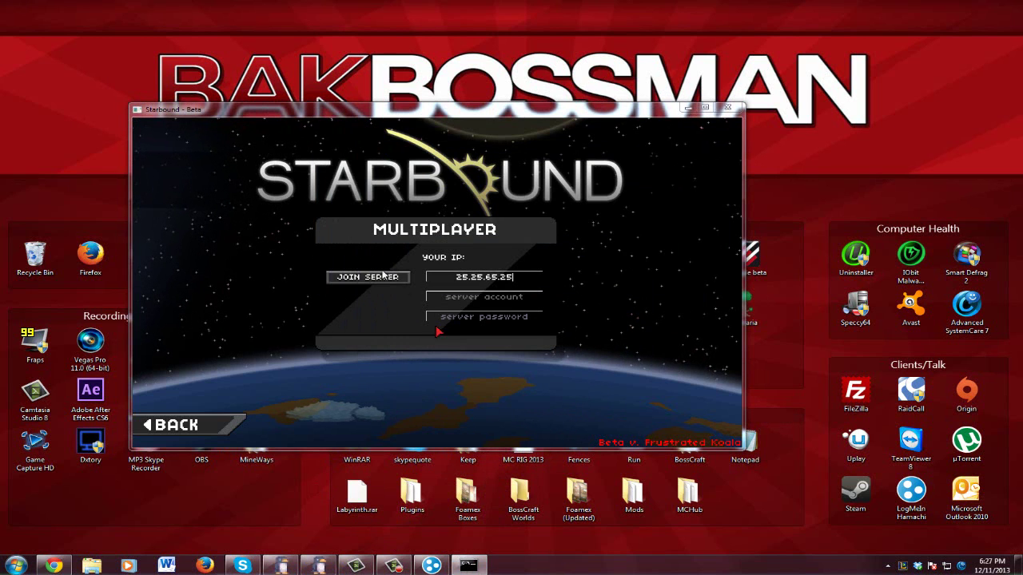
{"action": "left_click", "coordinate": [376, 277]}
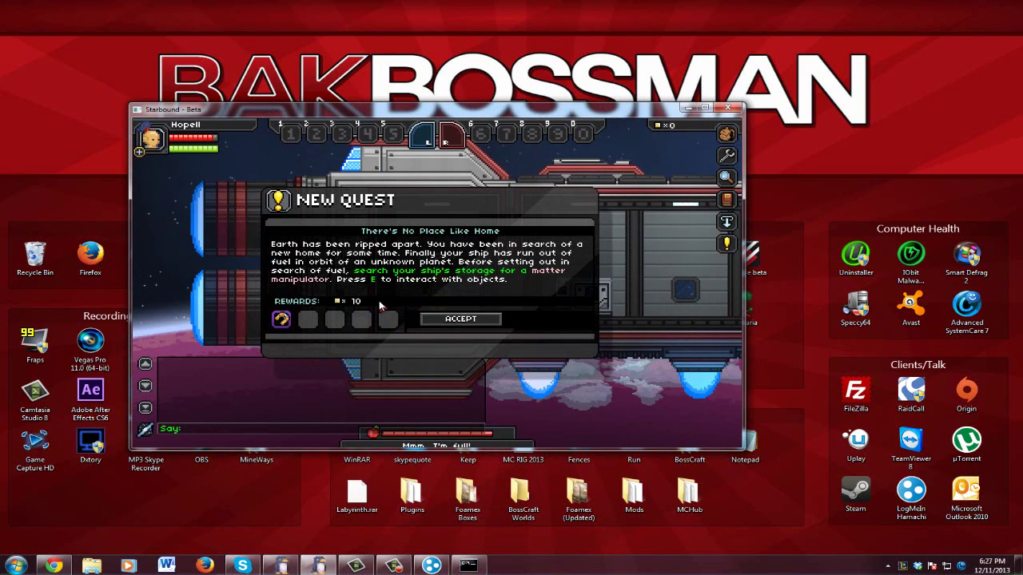
{"action": "left_click", "coordinate": [461, 319]}
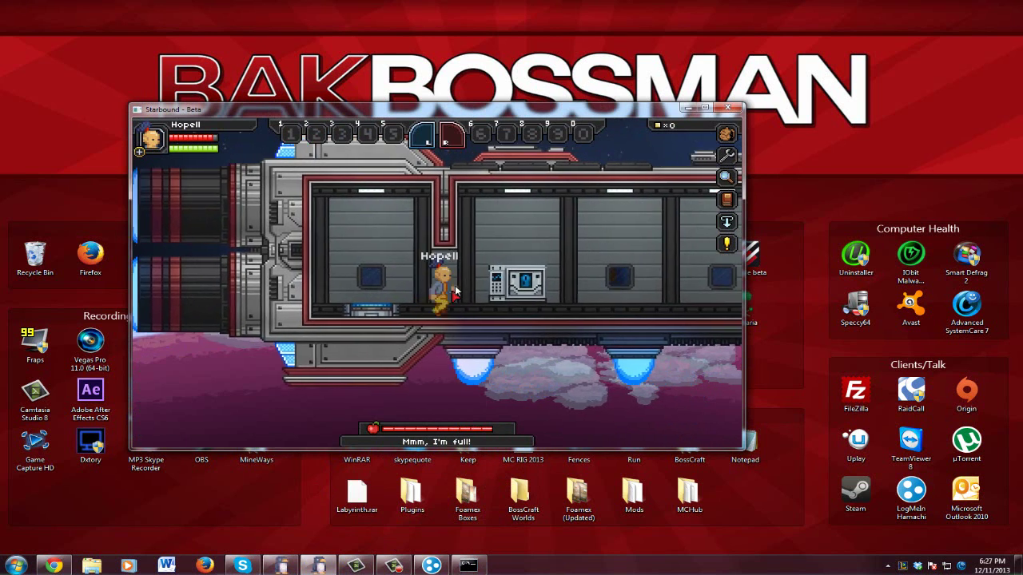
{"action": "key", "text": "d"}
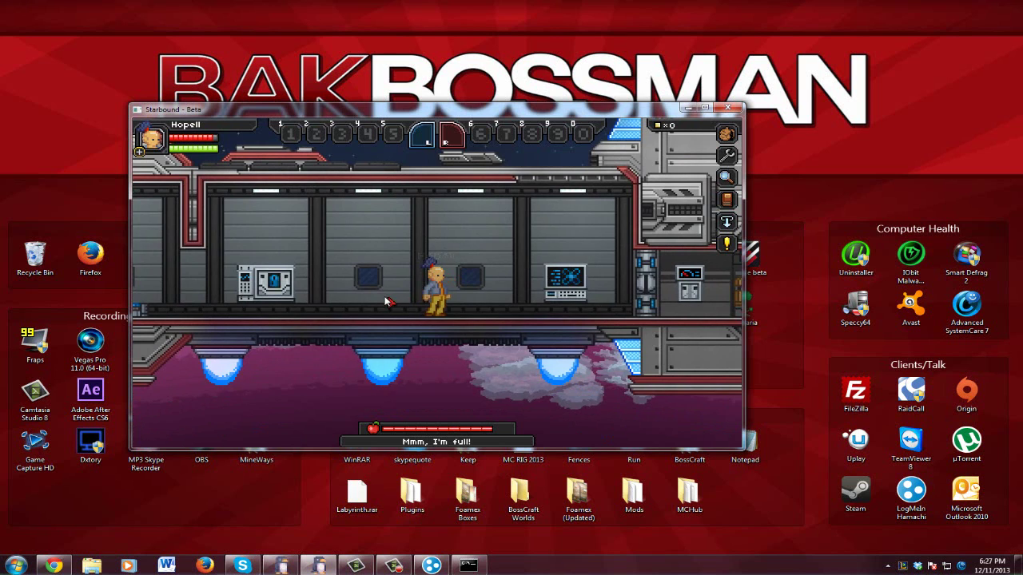
{"action": "key", "text": "a"}
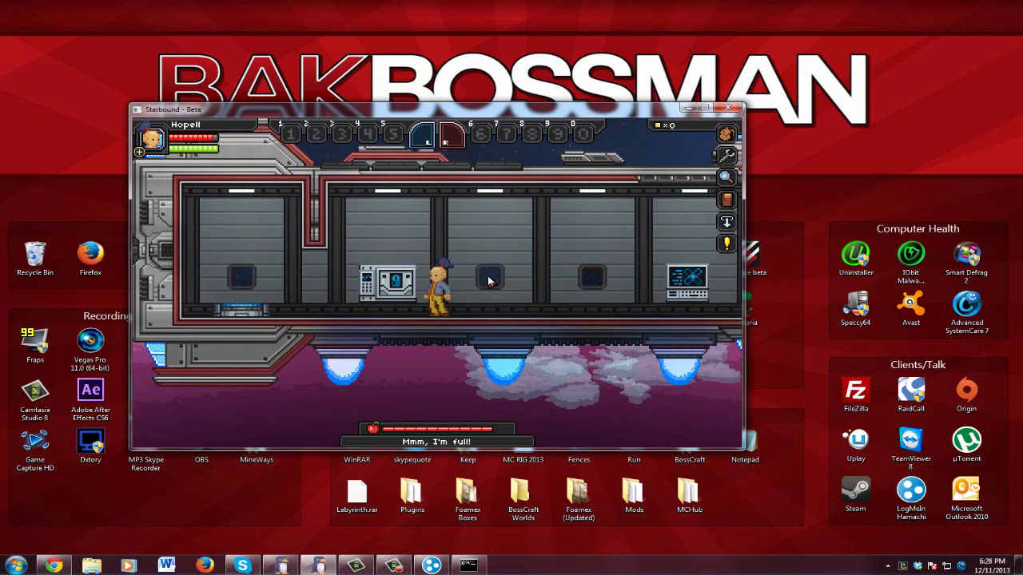
- Check the server console log for Hopell's connection, hide it, and quit Starbound with Alt+F4
{"action": "left_click", "coordinate": [469, 565]}
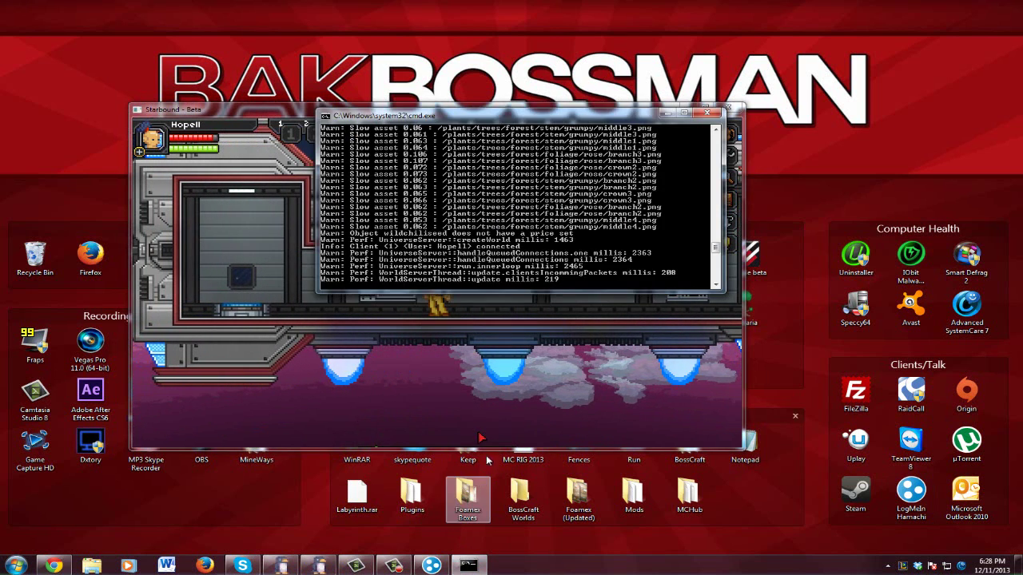
{"action": "left_click", "coordinate": [666, 114]}
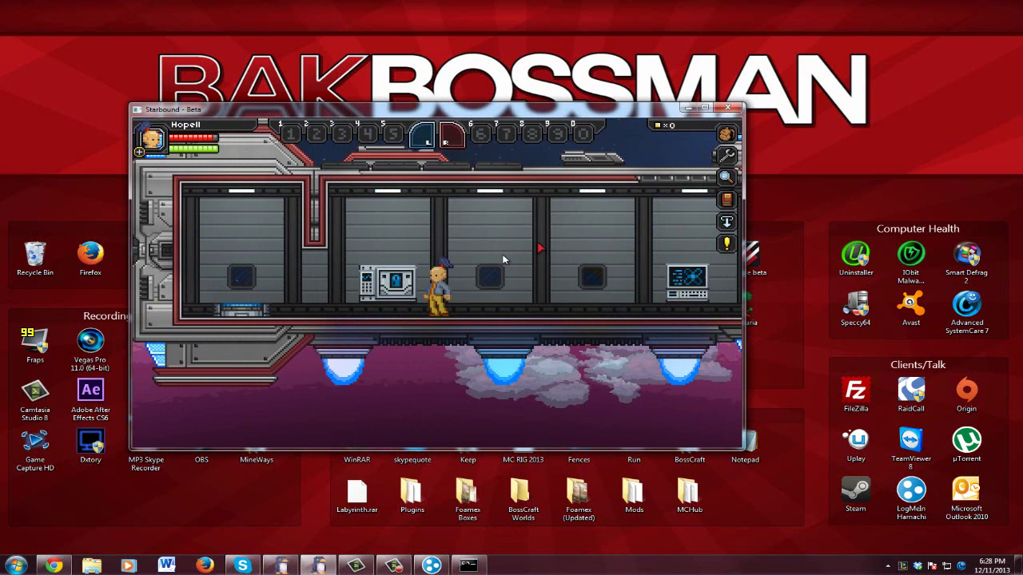
{"action": "left_click", "coordinate": [468, 565]}
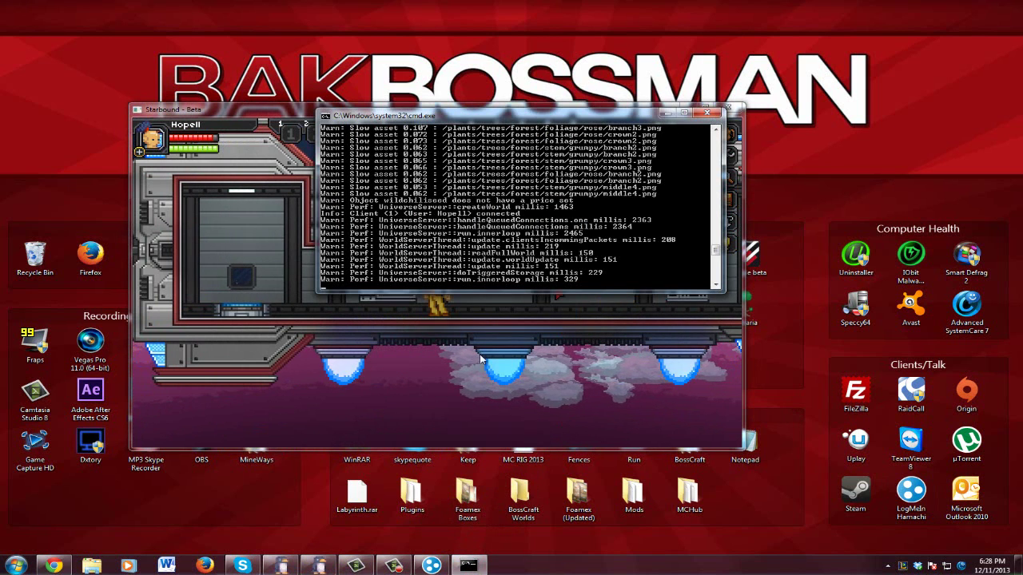
{"action": "left_click", "coordinate": [478, 565]}
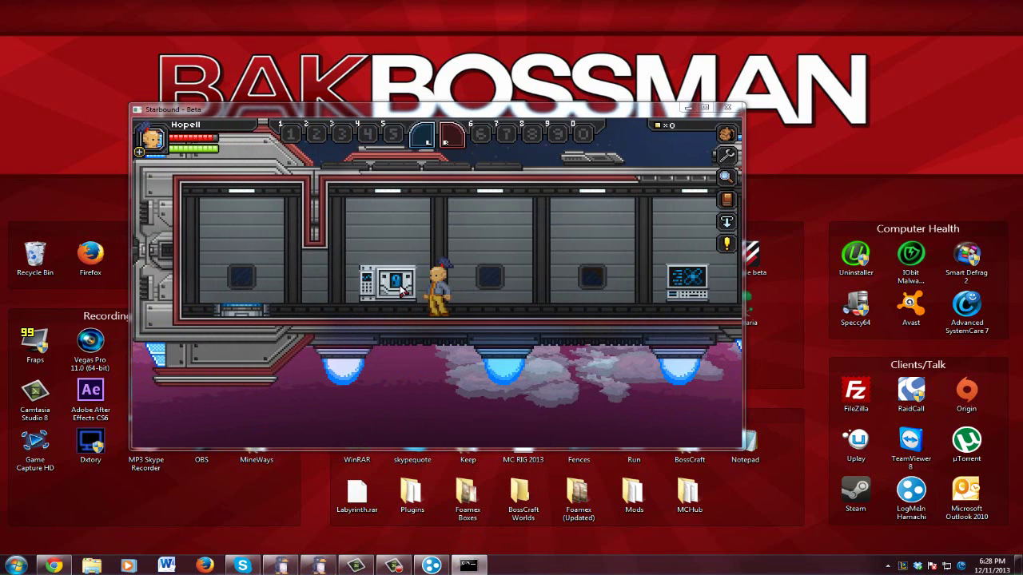
{"action": "left_click", "coordinate": [535, 263]}
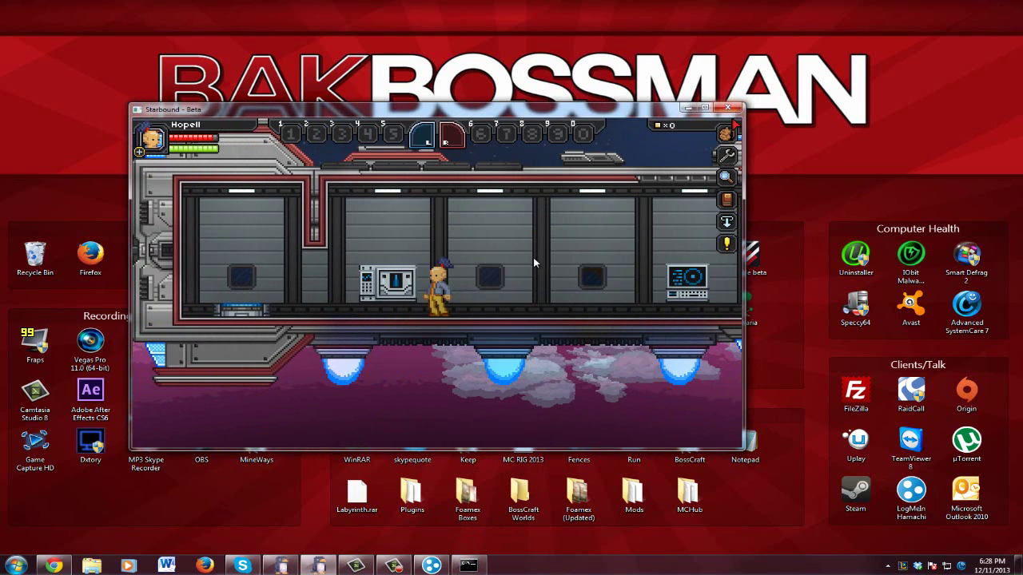
{"action": "key", "text": "alt+F4"}
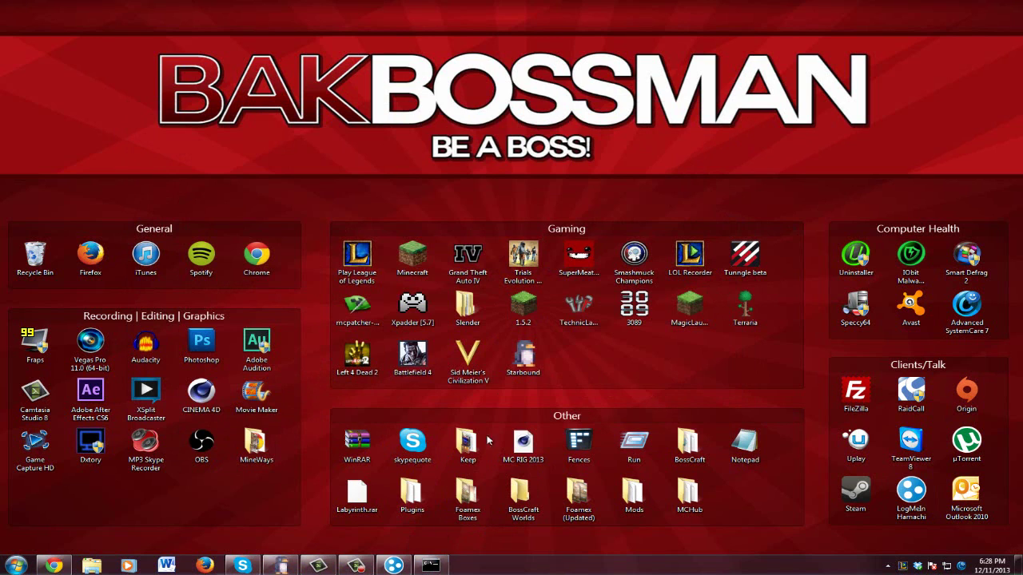